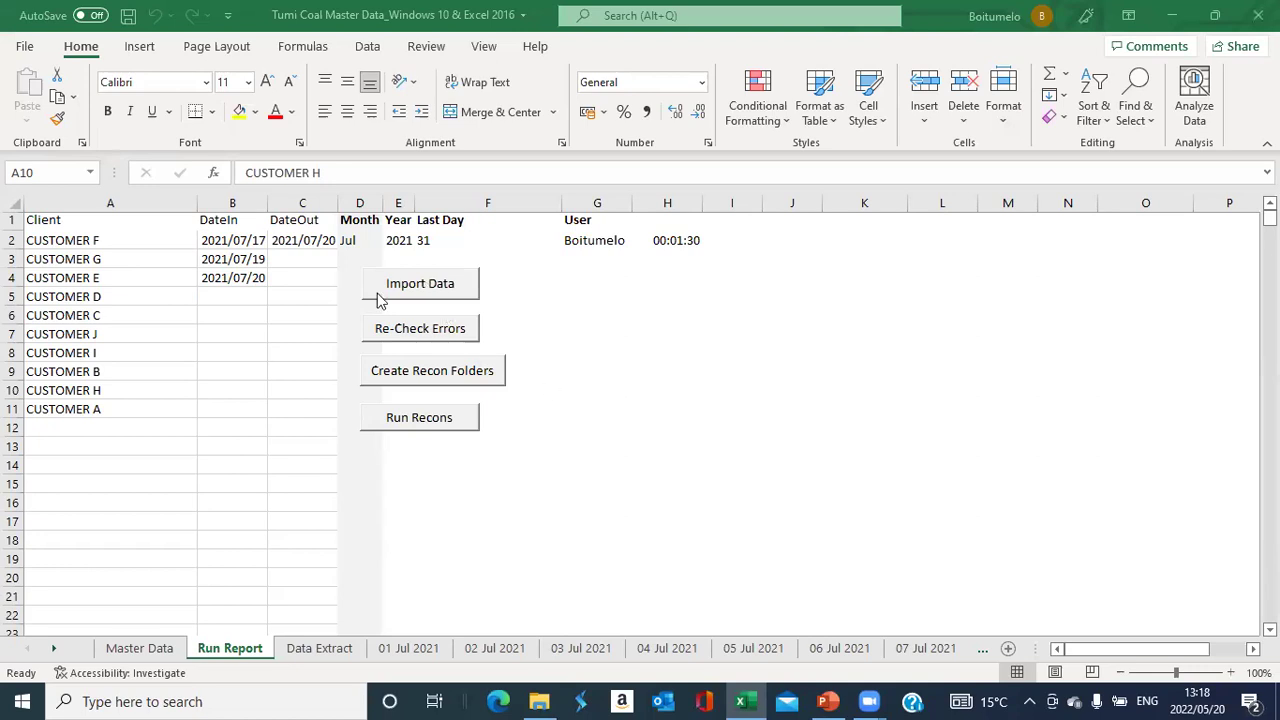
- Import the 210721_Tumi weighbridge text file into the master data, decline importing more data, and dismiss the error check
{"action": "left_click", "coordinate": [430, 285]}
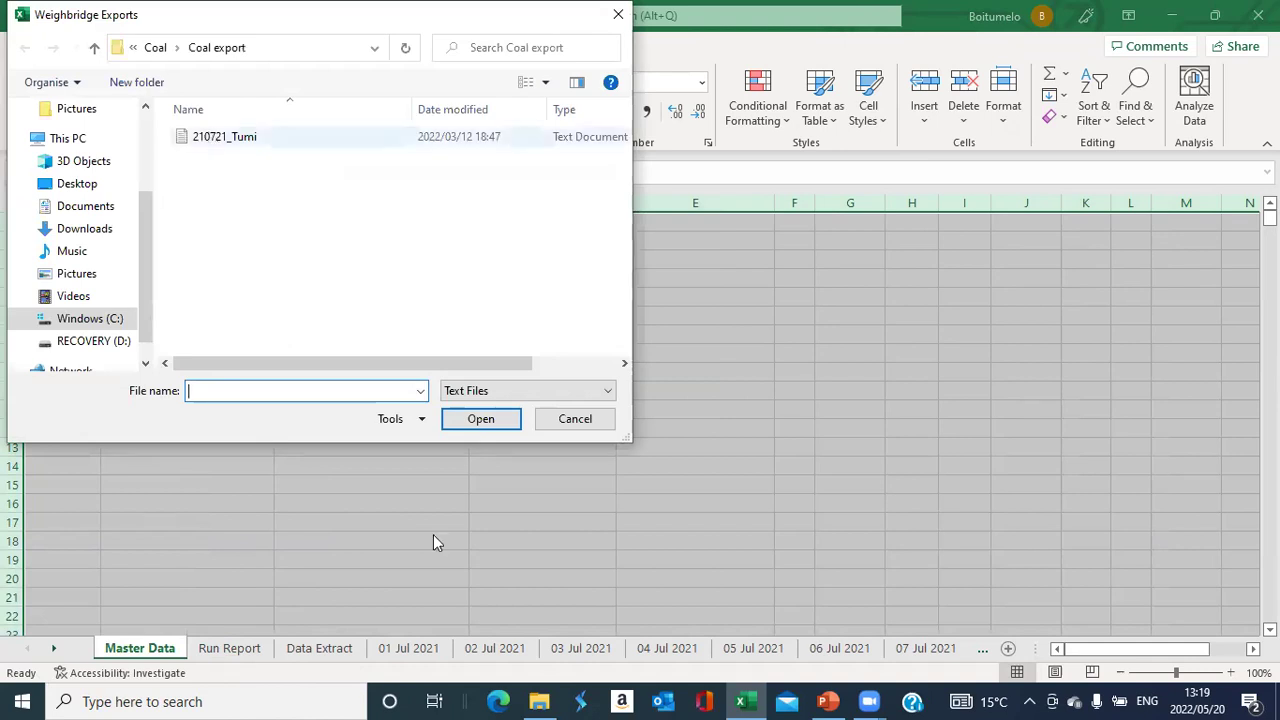
{"action": "left_click", "coordinate": [225, 136]}
{"action": "left_click", "coordinate": [480, 422]}
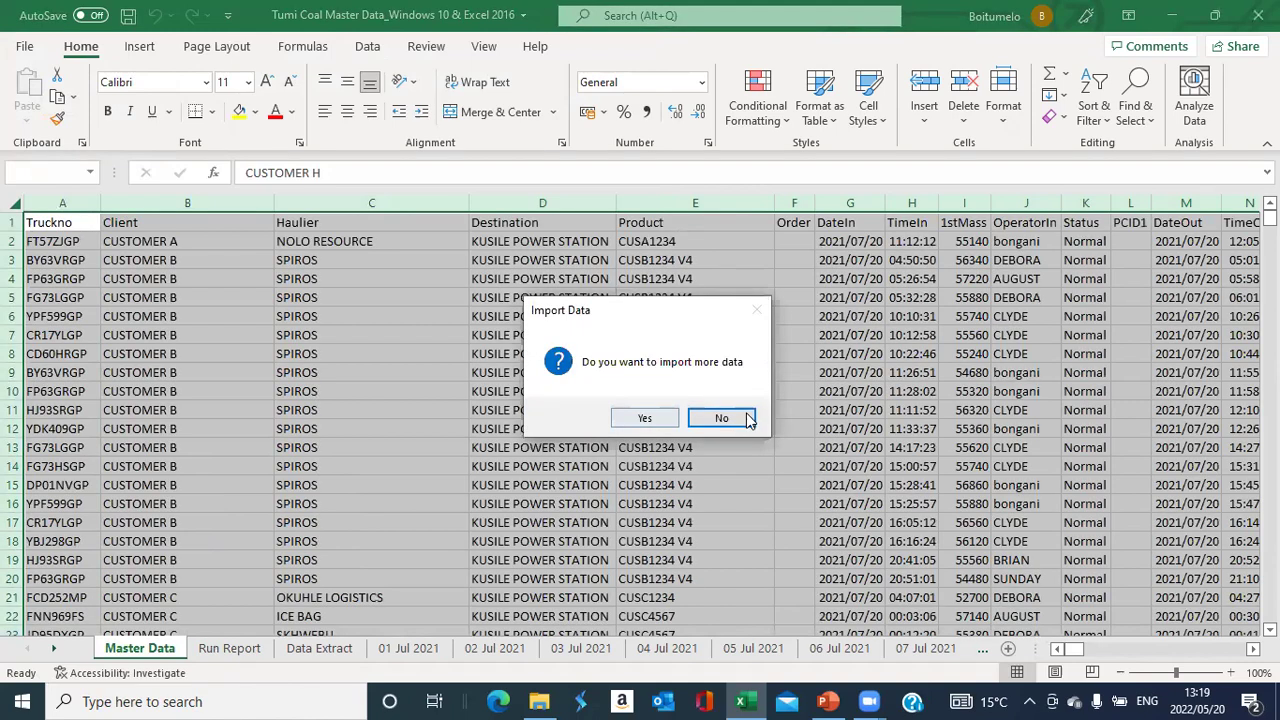
{"action": "key", "text": "Return"}
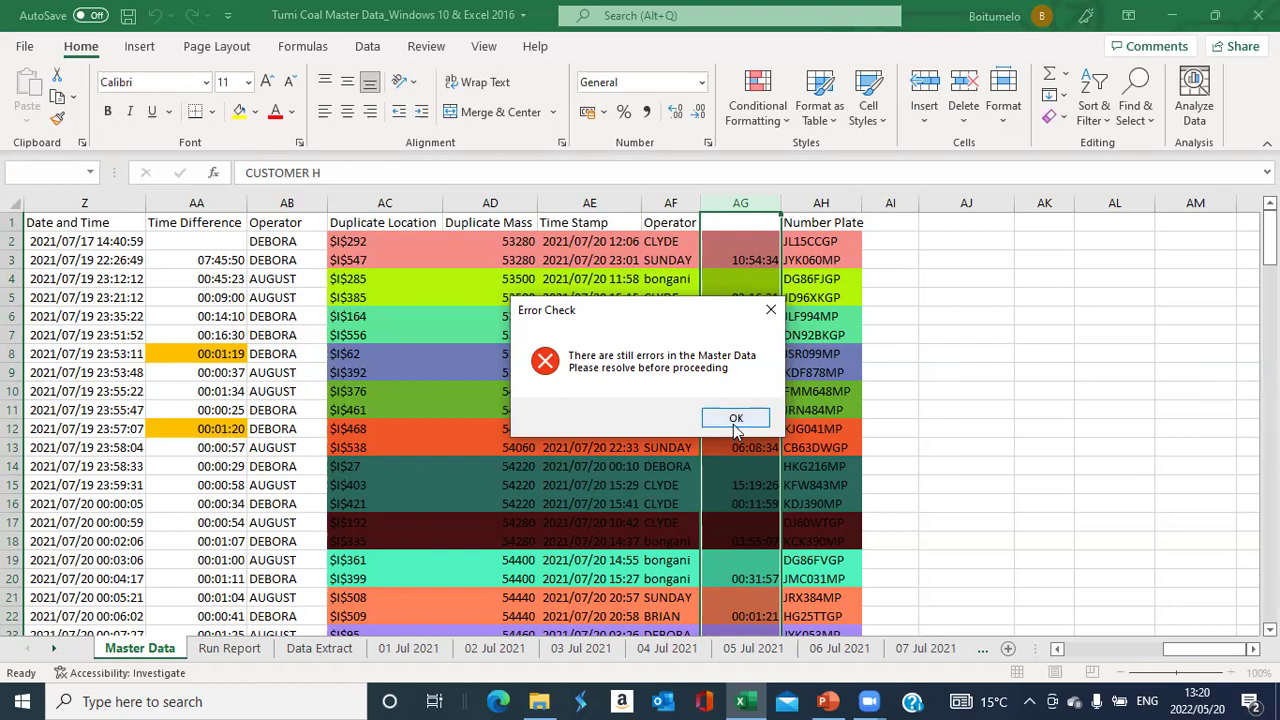
{"action": "left_click", "coordinate": [734, 416]}
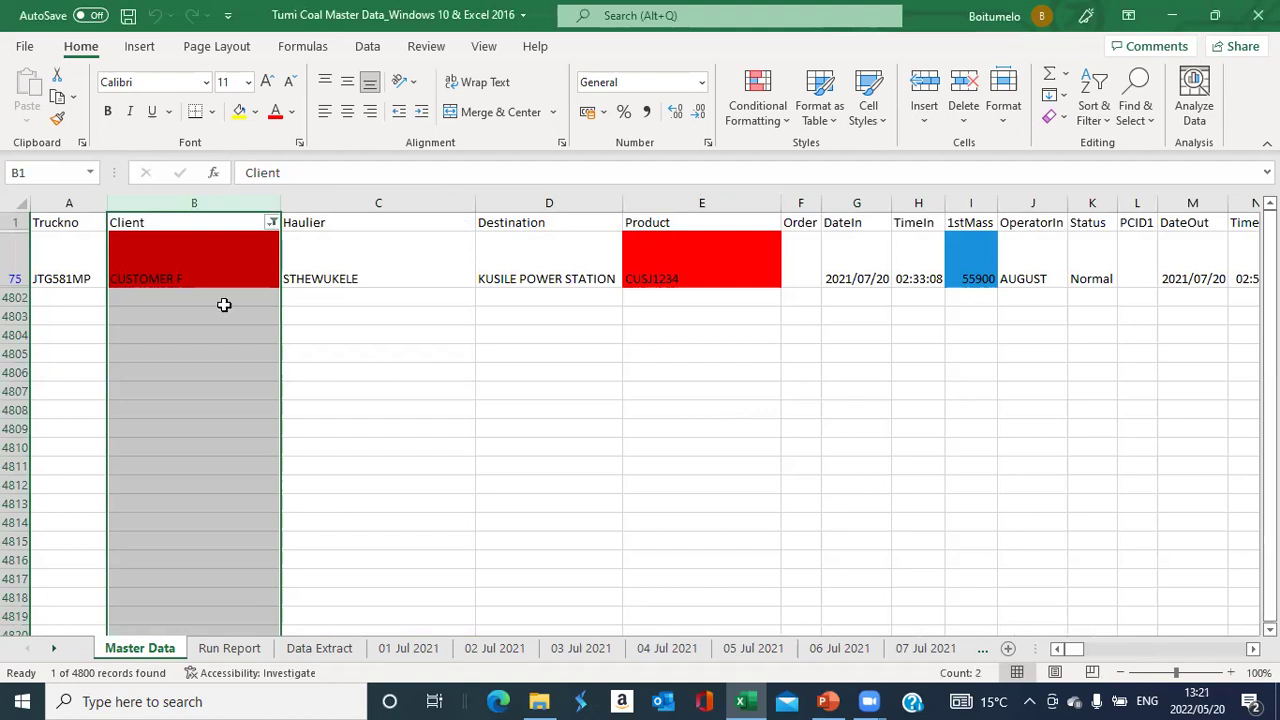
- Change the client in cell B75 of the Master Data sheet to CUSTOMER J
{"action": "left_click", "coordinate": [163, 278]}
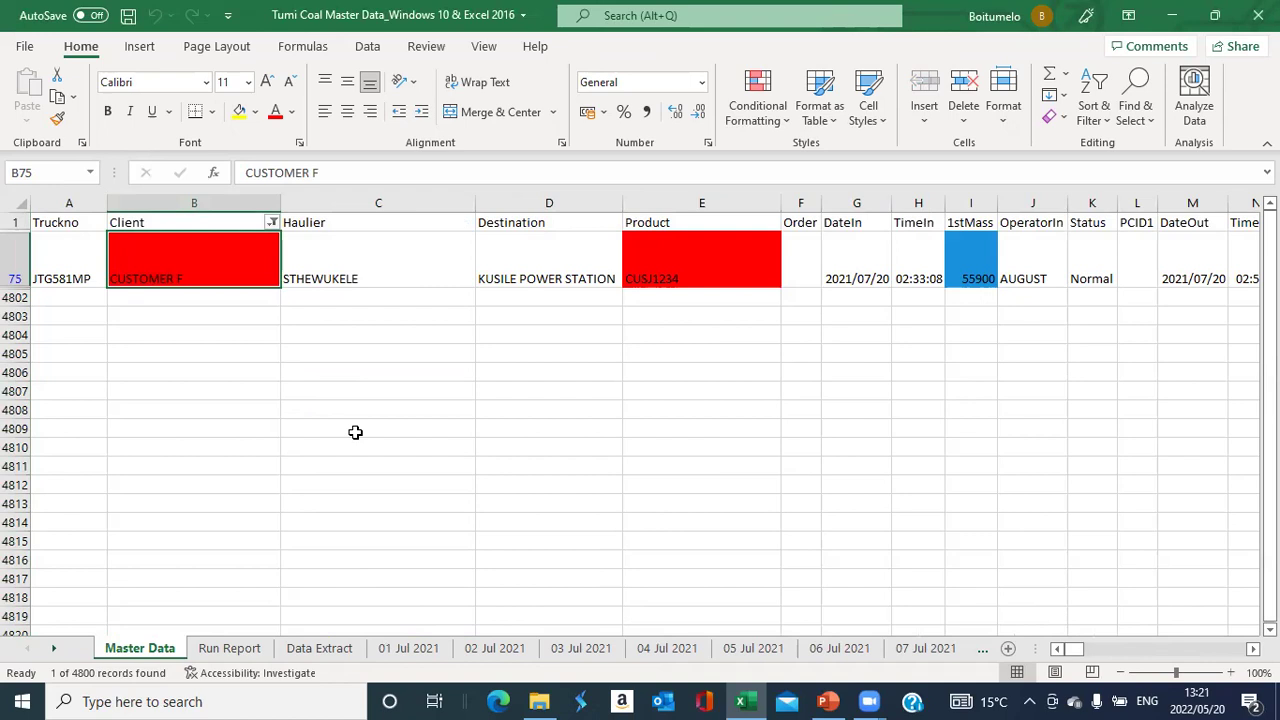
{"action": "left_click", "coordinate": [728, 256]}
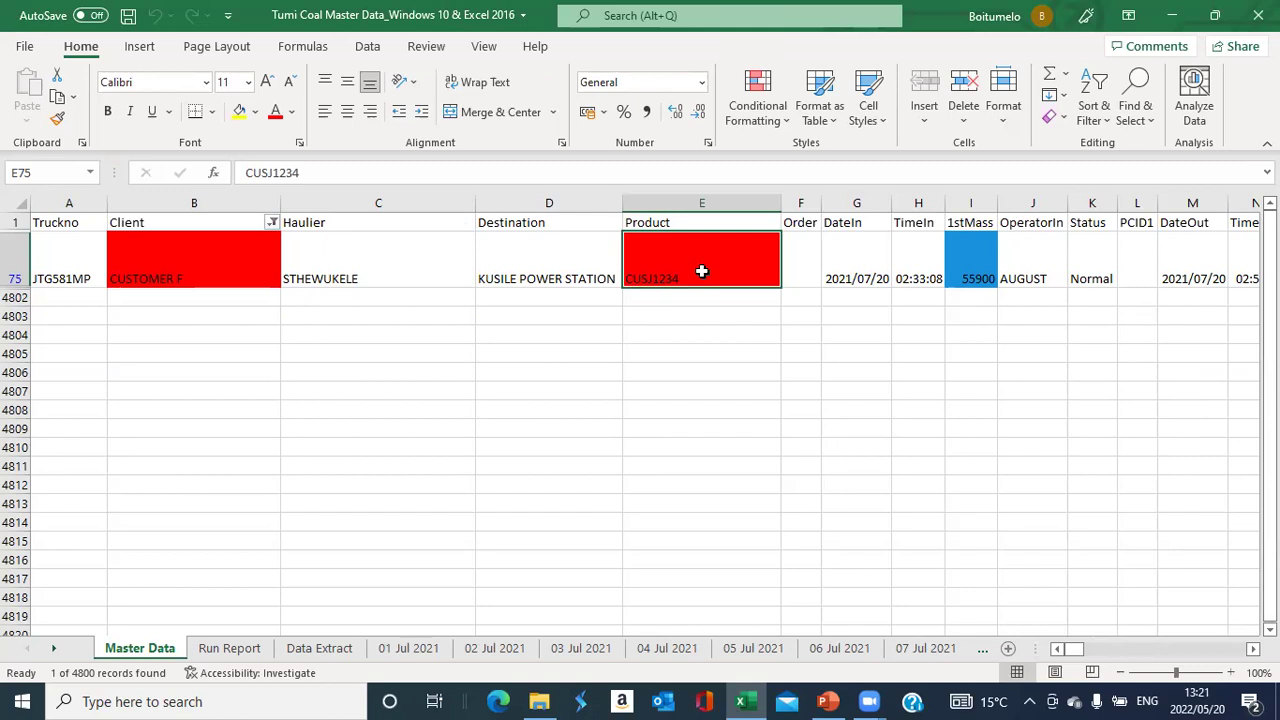
{"action": "left_click", "coordinate": [192, 277]}
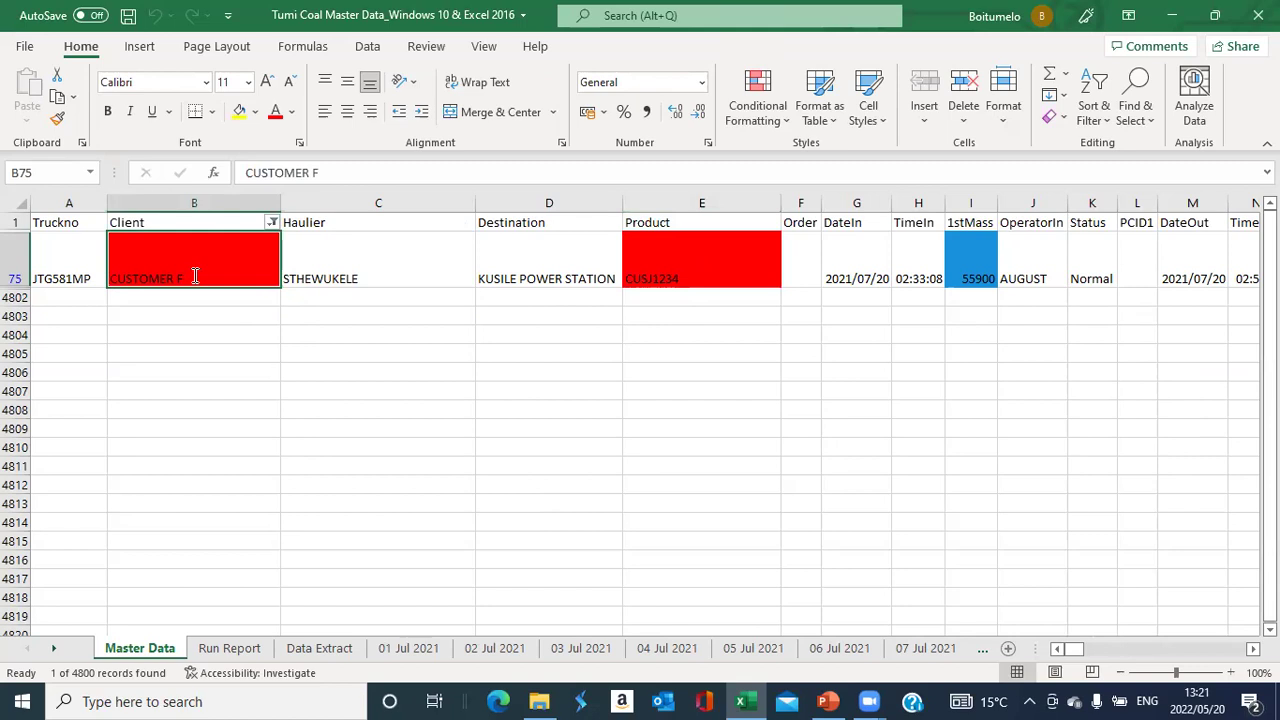
{"action": "double_click", "coordinate": [194, 277]}
{"action": "key", "text": "BackSpace"}
{"action": "type", "text": "J"}
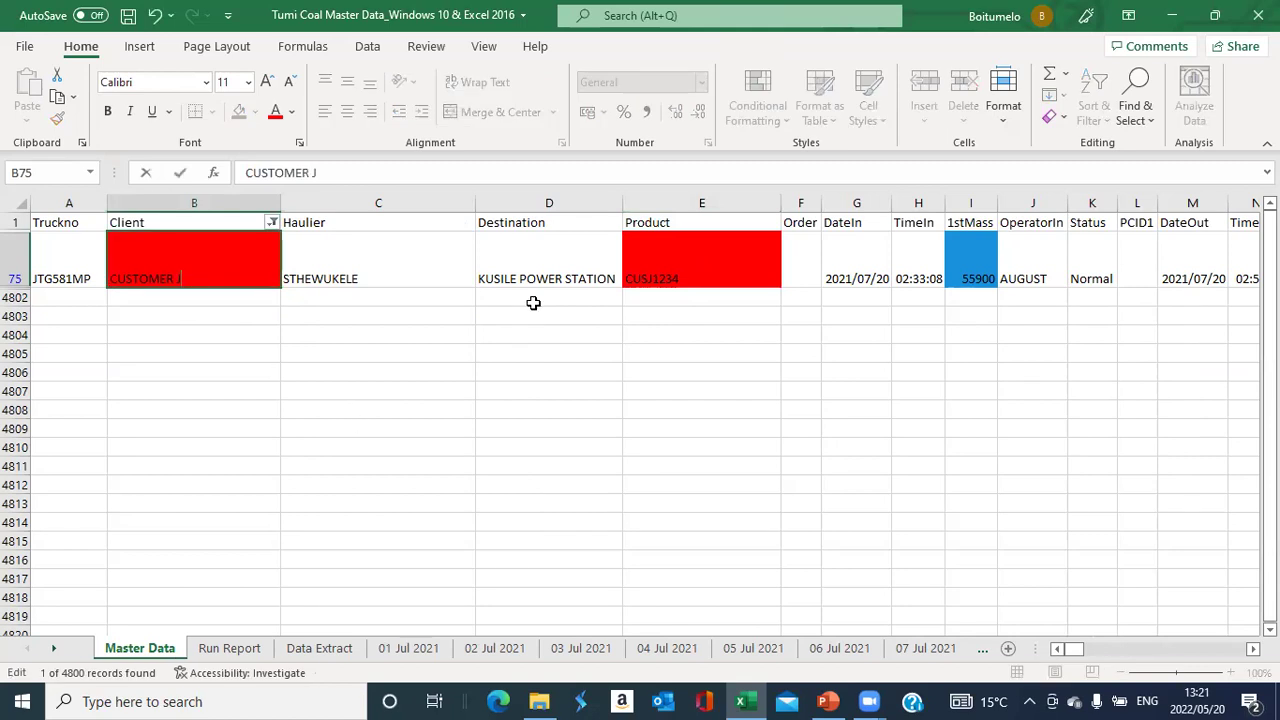
{"action": "left_click", "coordinate": [206, 649]}
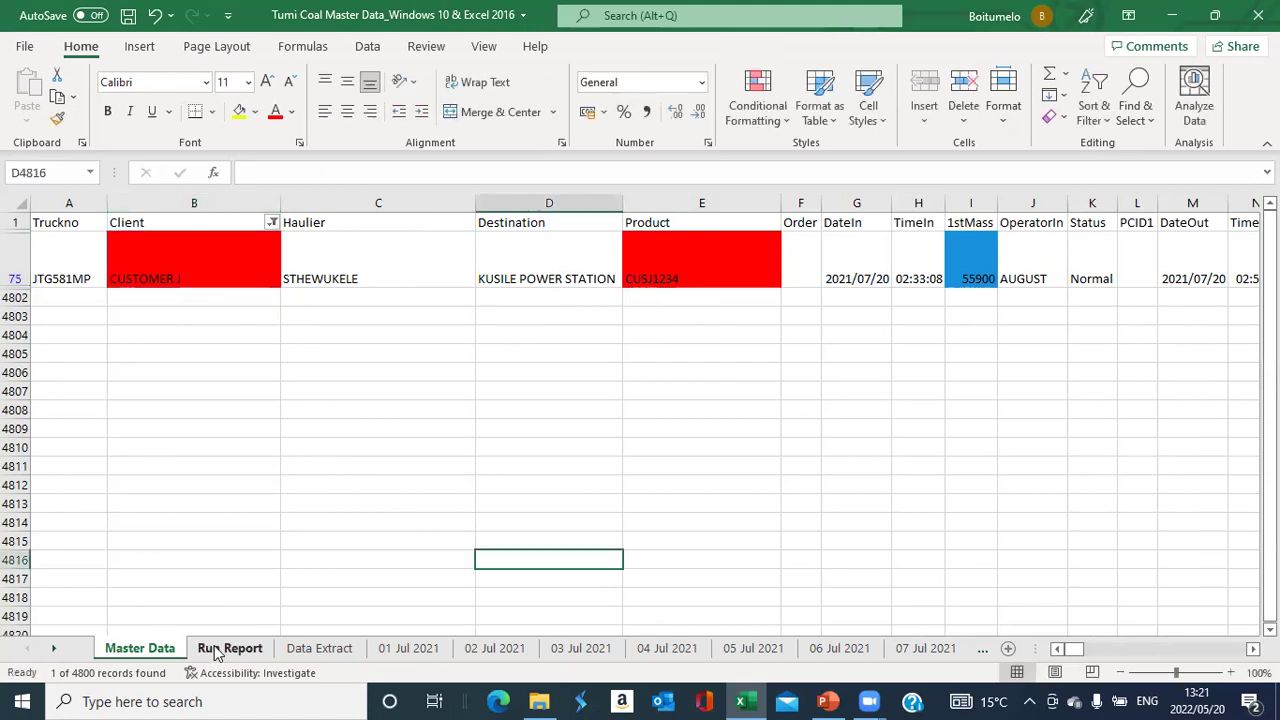
- Run the error re-check on the master data twice from the Run Report sheet
{"action": "left_click", "coordinate": [215, 650]}
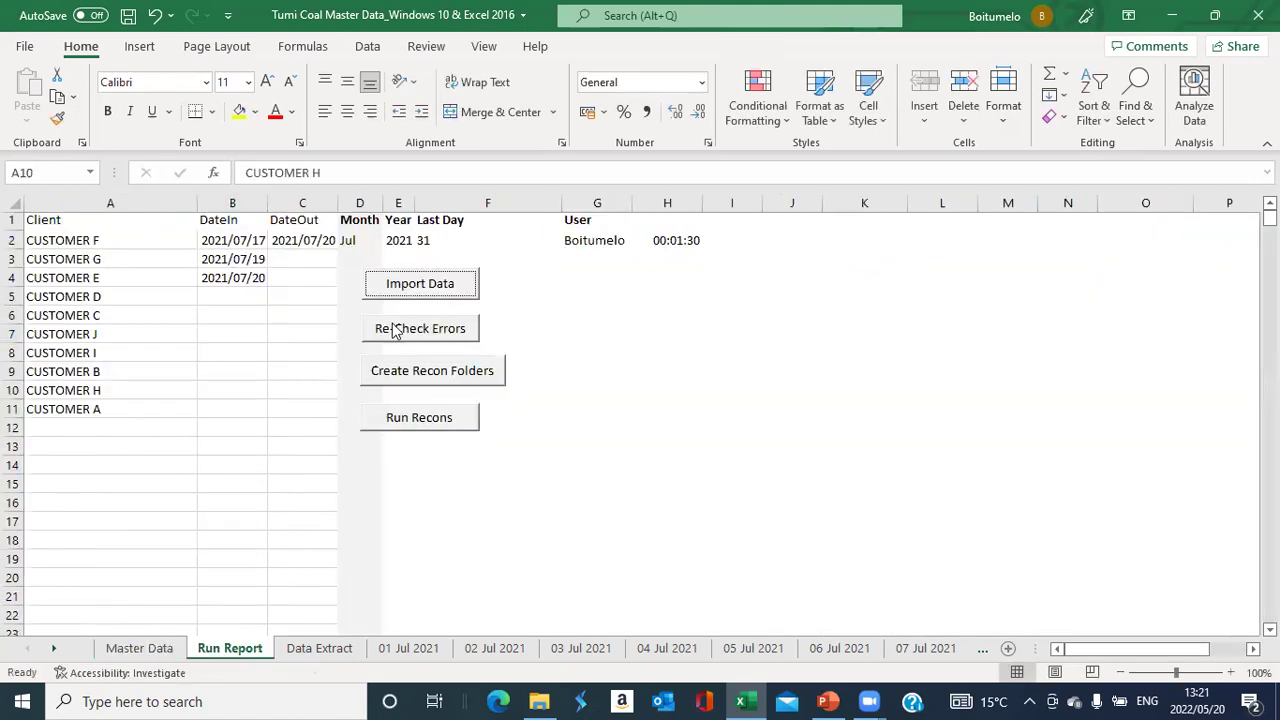
{"action": "left_click", "coordinate": [395, 331]}
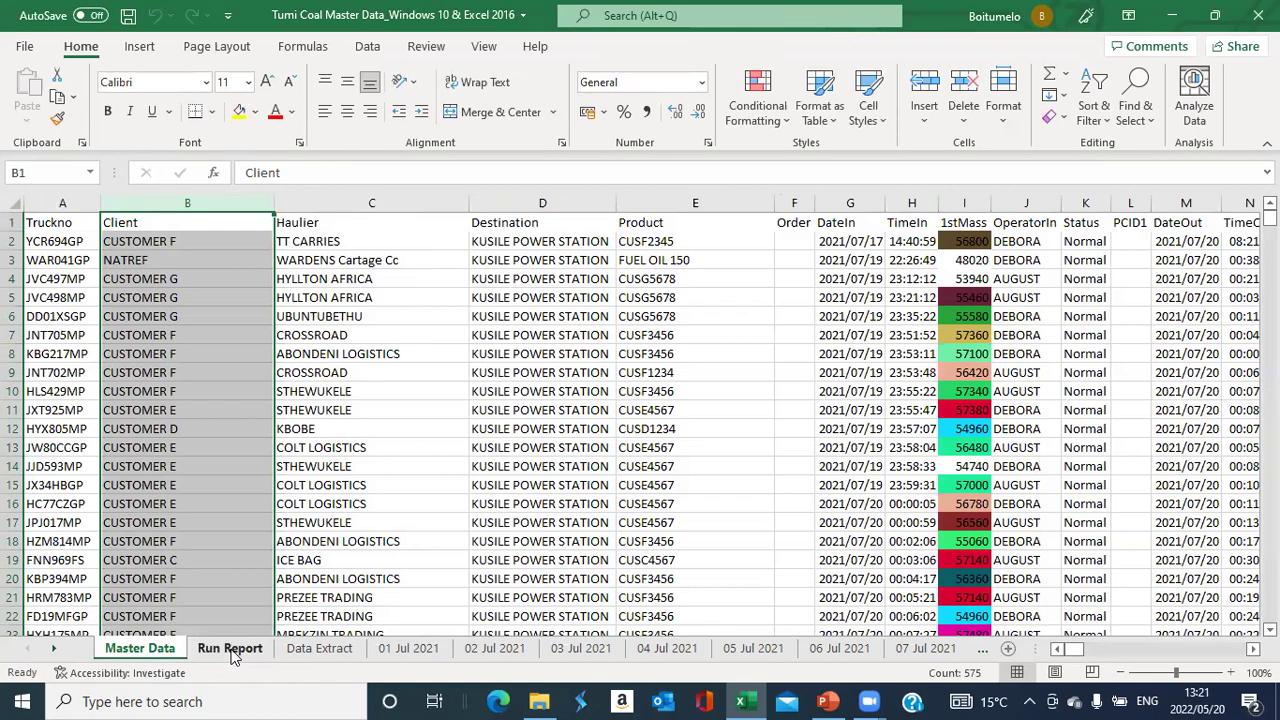
{"action": "left_click", "coordinate": [230, 649]}
{"action": "left_click", "coordinate": [425, 329]}
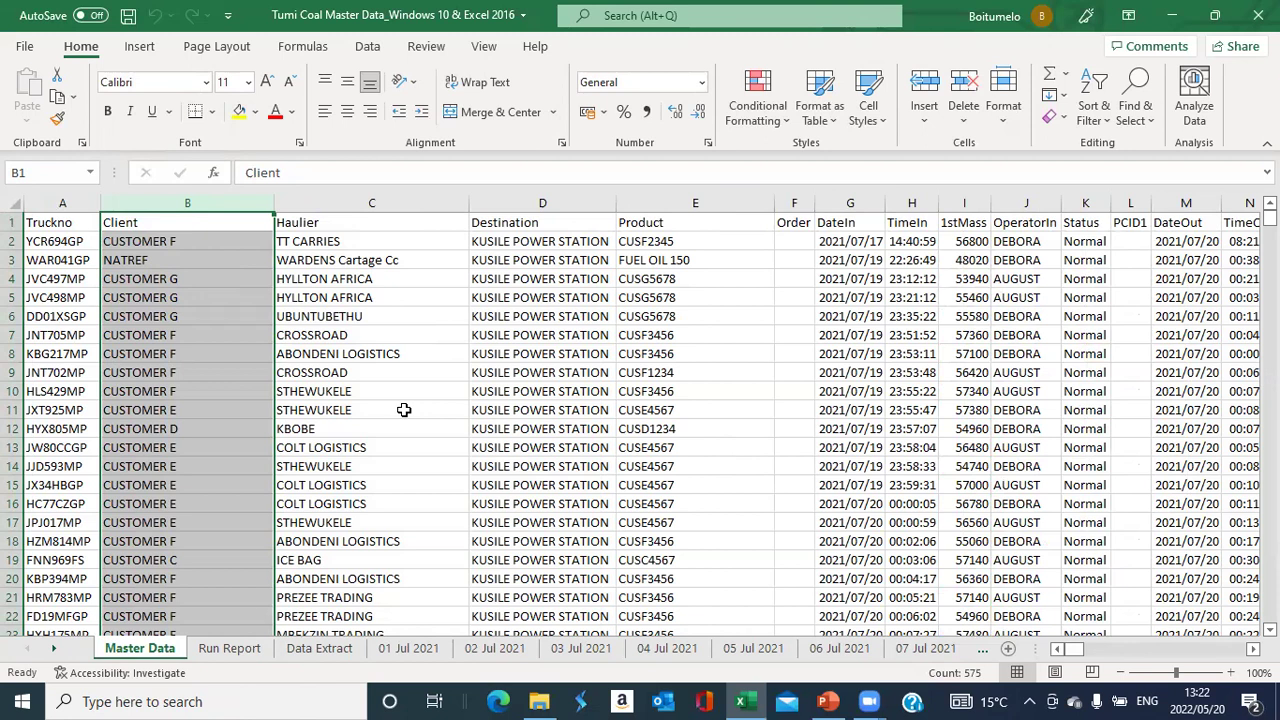
- Create the recon folders and run the recons from the Run Report sheet
{"action": "left_click", "coordinate": [232, 648]}
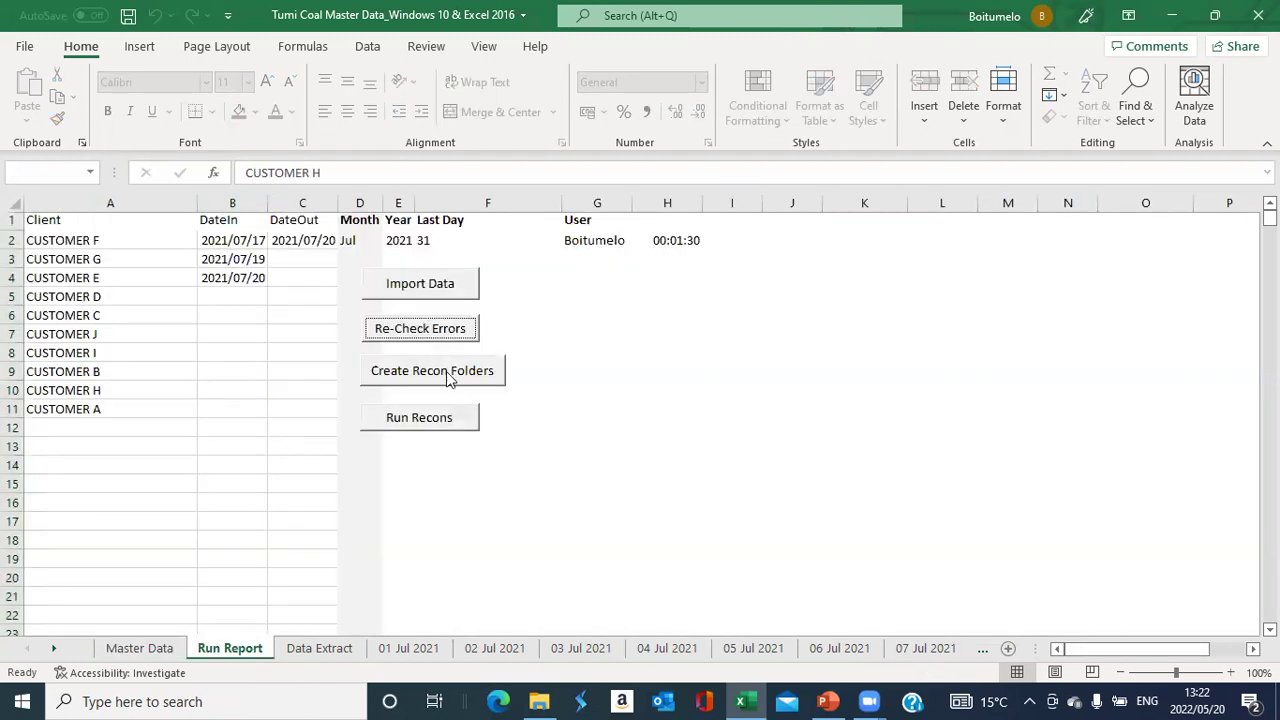
{"action": "left_click", "coordinate": [447, 372]}
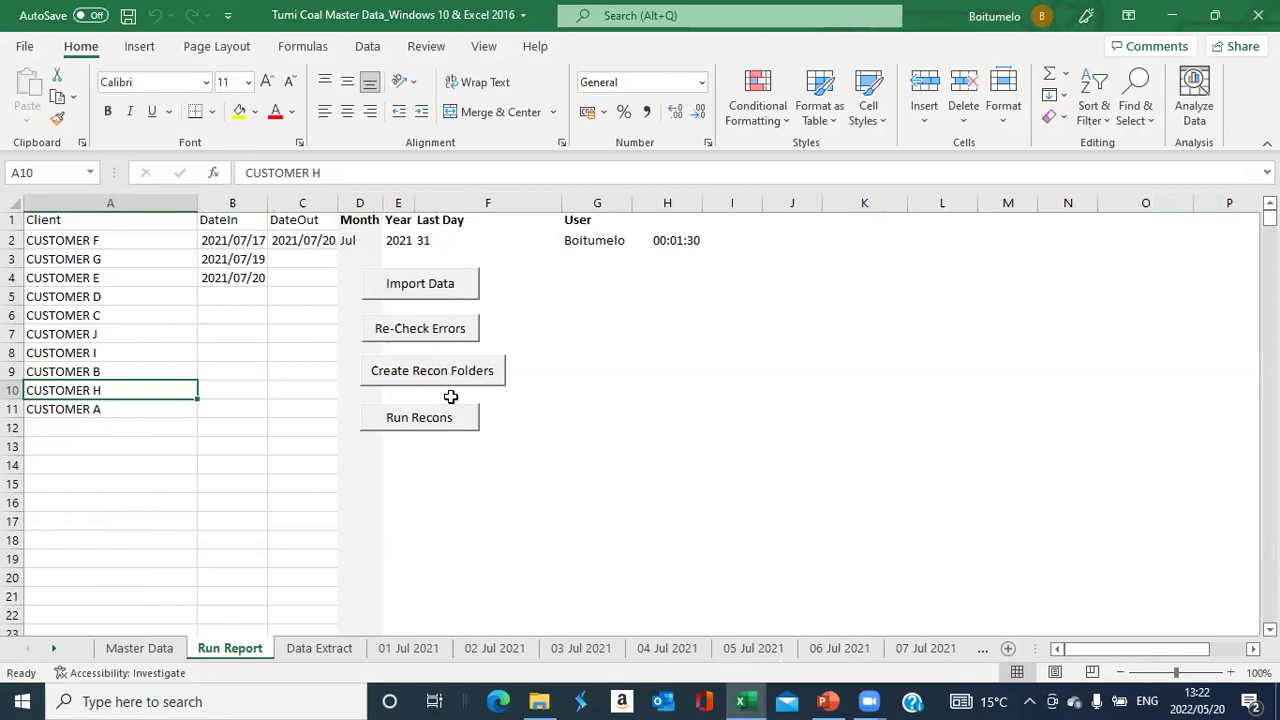
{"action": "left_click", "coordinate": [400, 412]}
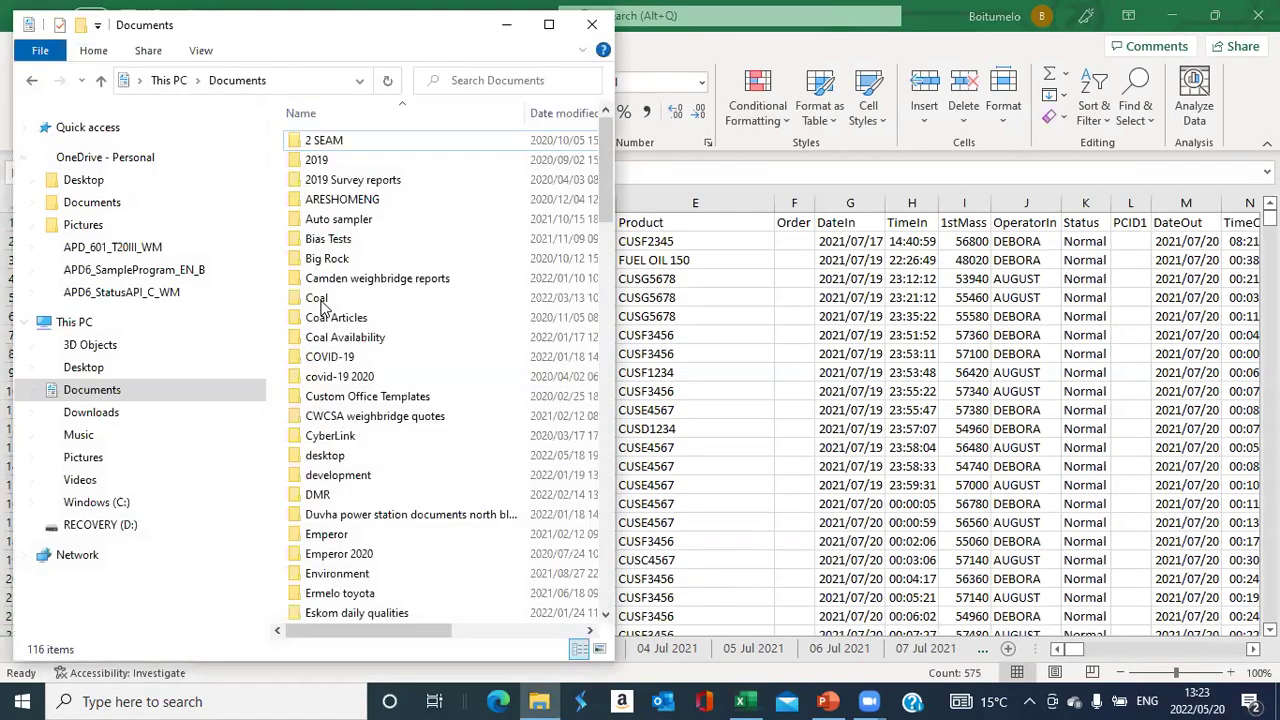
- In File Explorer, open the CUSTOMER J Jul 2021 workbook from Documents > Coal > Coal recons > Recons > 2021 > CUSTOMER J
{"action": "double_click", "coordinate": [320, 300]}
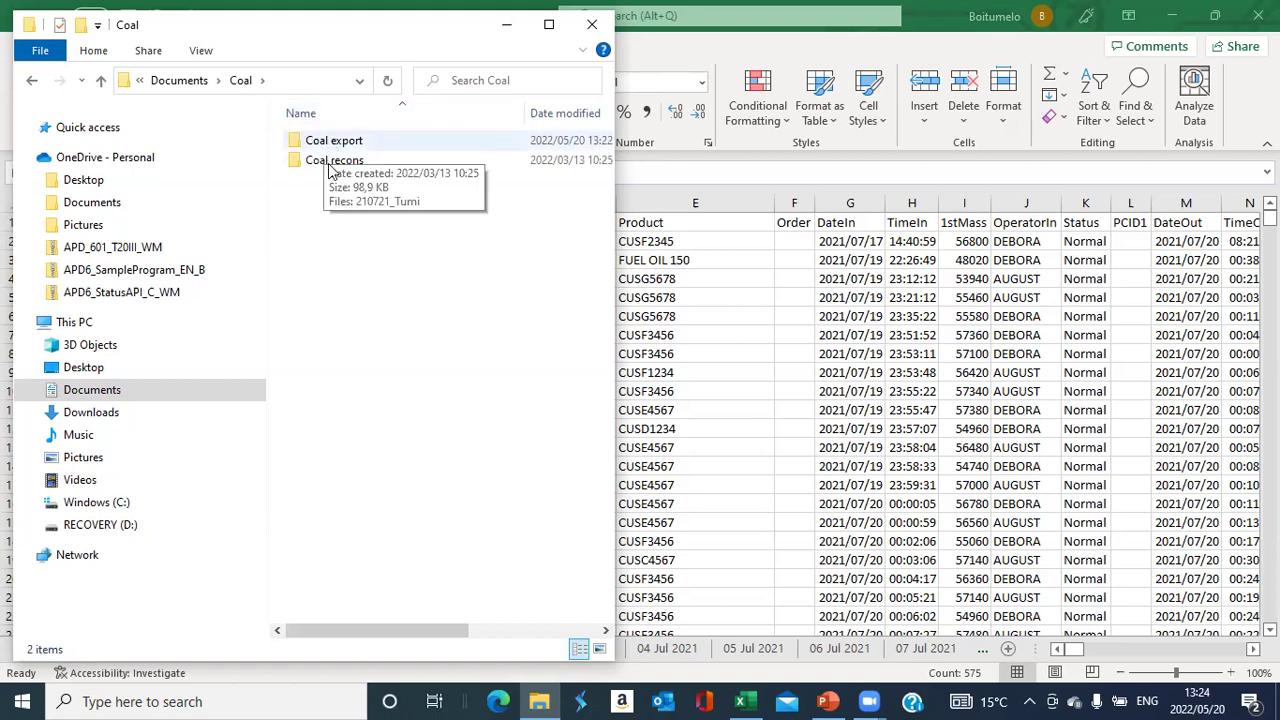
{"action": "double_click", "coordinate": [330, 163]}
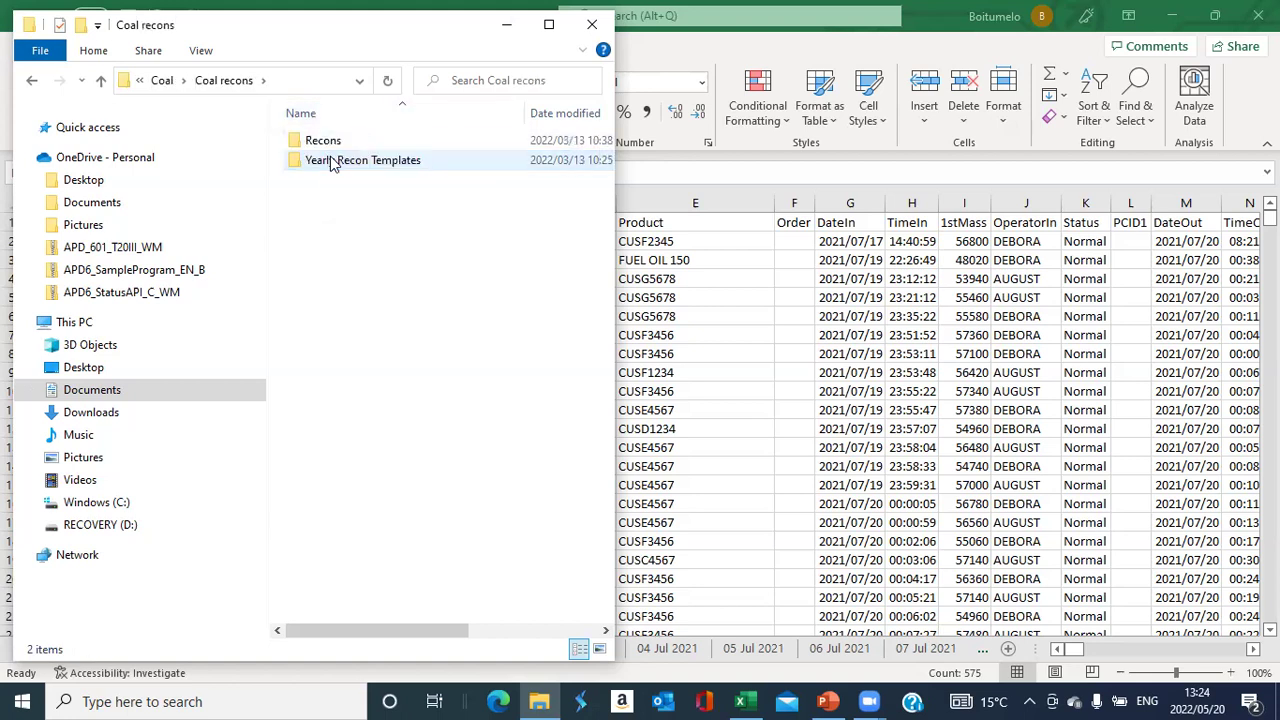
{"action": "double_click", "coordinate": [330, 141]}
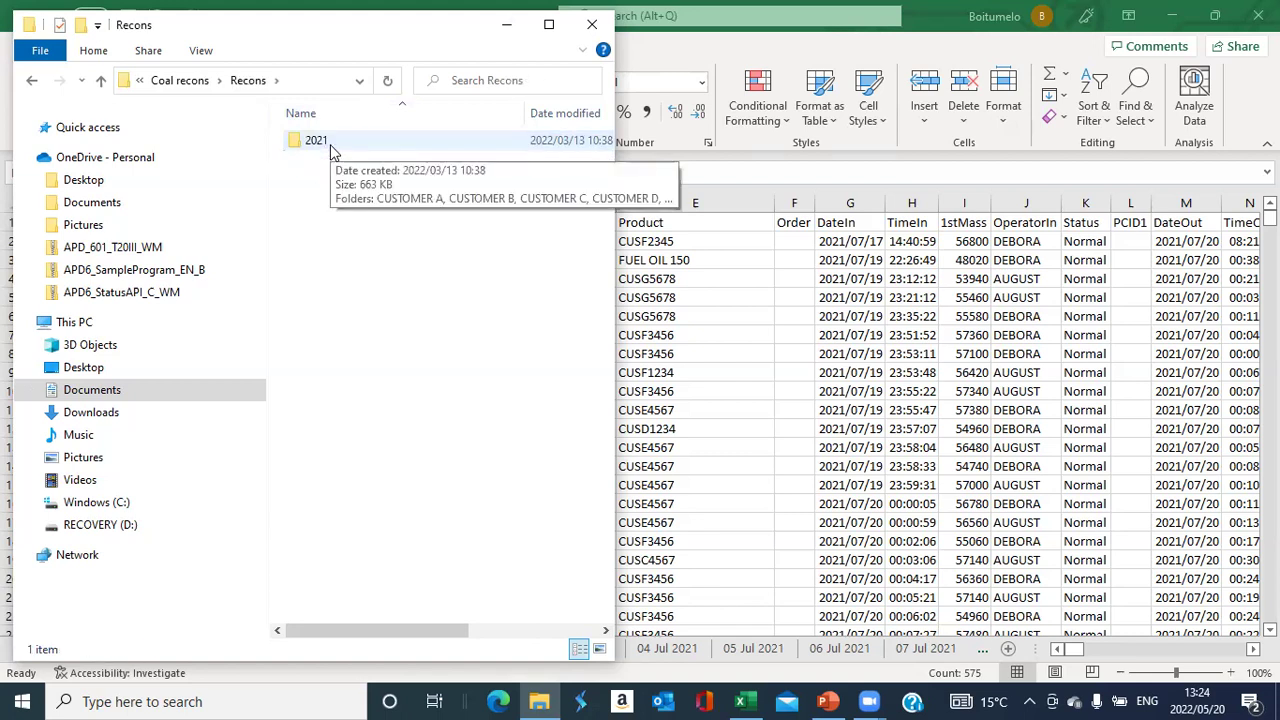
{"action": "double_click", "coordinate": [334, 148]}
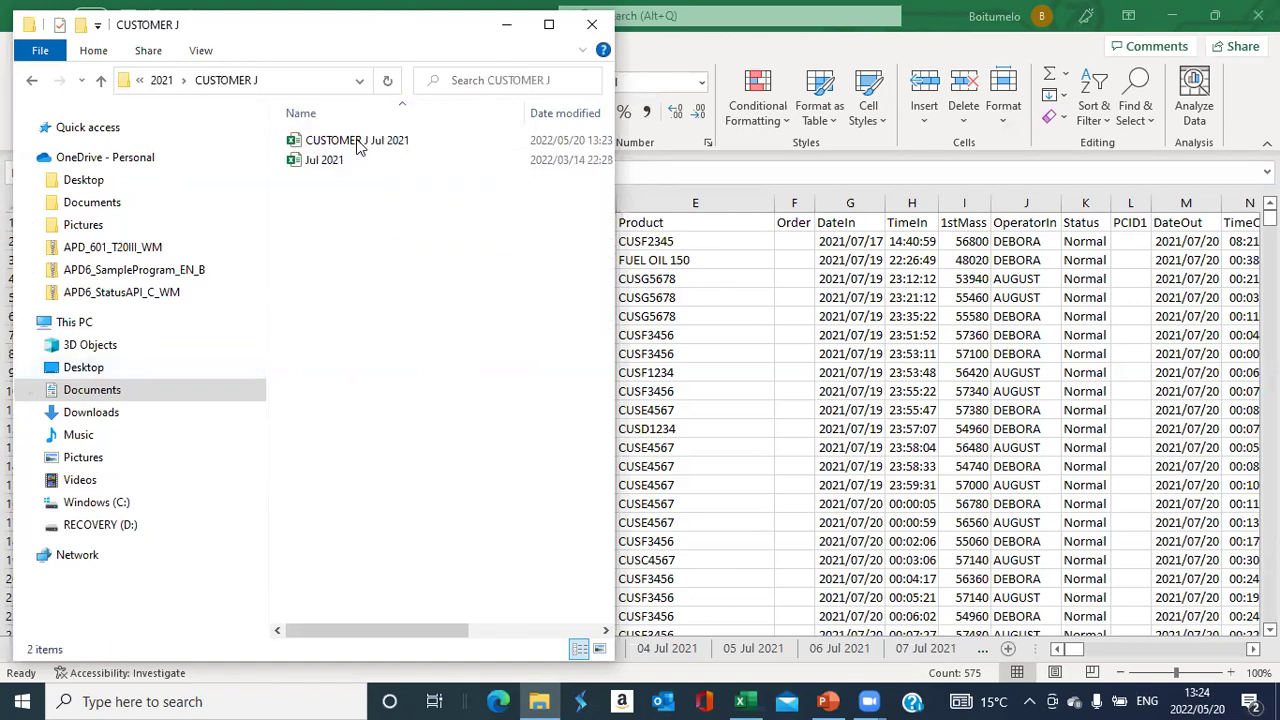
{"action": "double_click", "coordinate": [360, 146]}
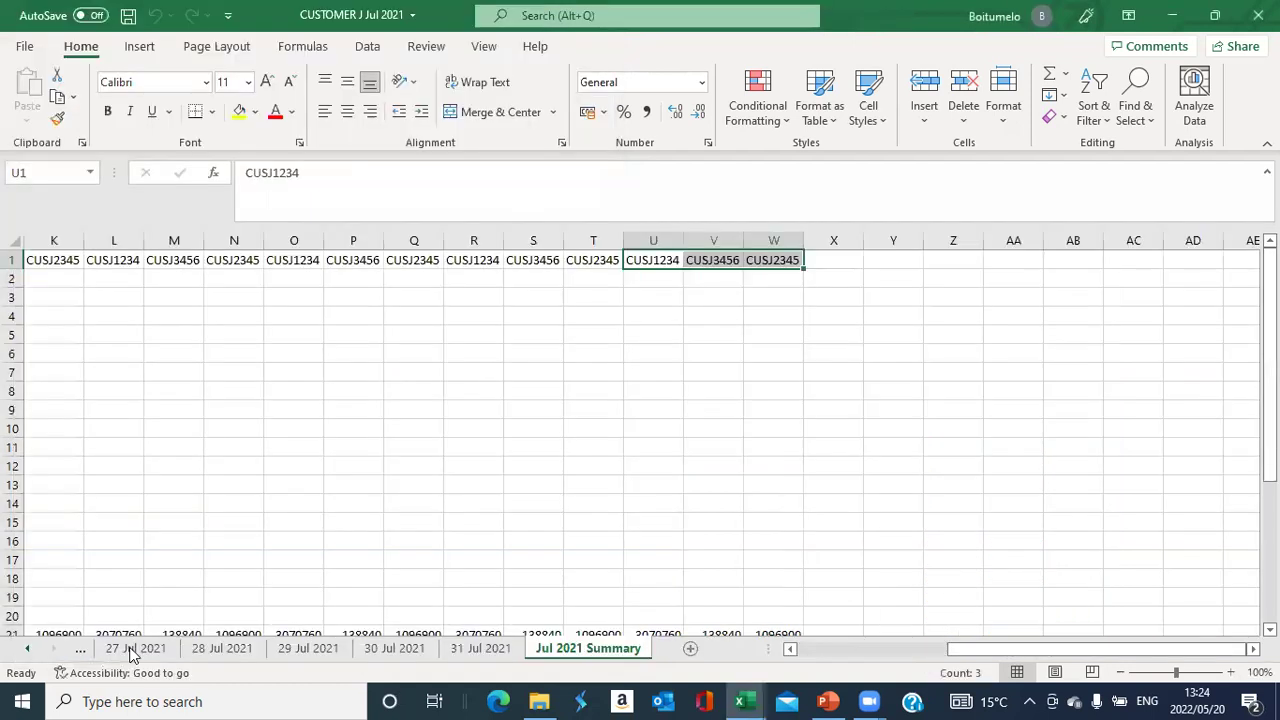
- Examine the daily sheets, select the transactions in A120:P126 on the 20 Jul 2021 sheet, and close the workbook
{"action": "left_click", "coordinate": [266, 650]}
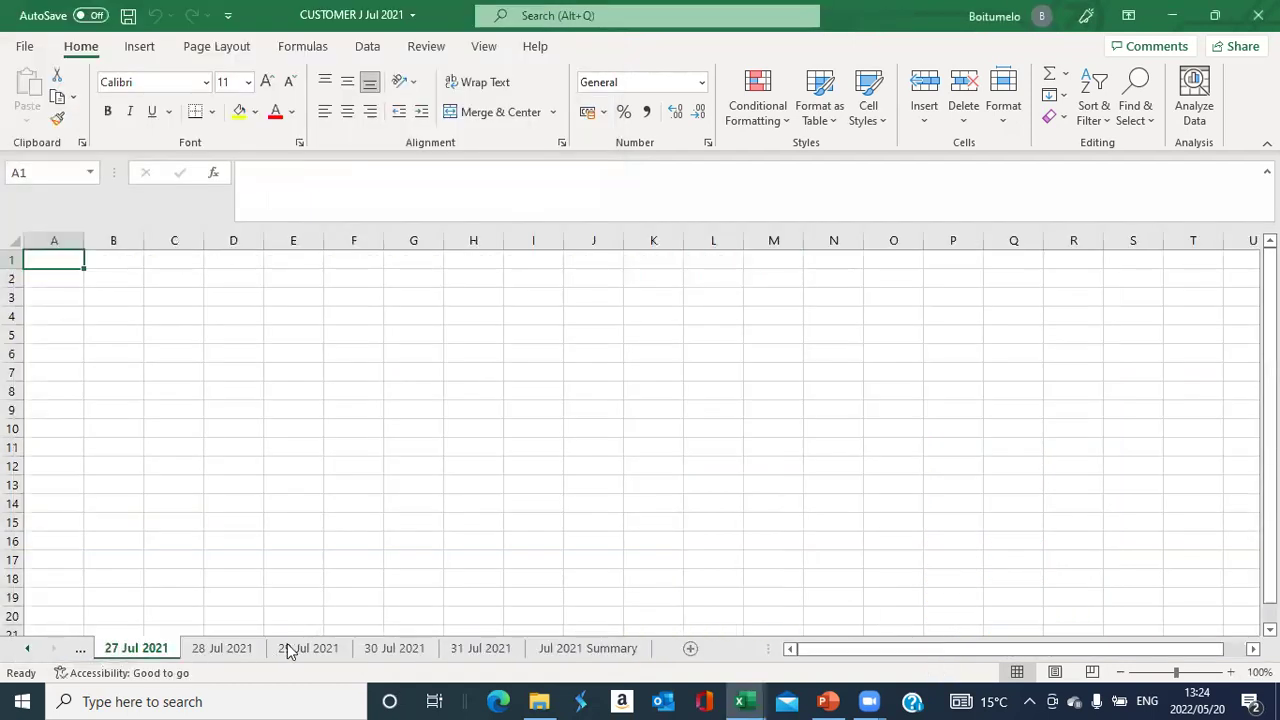
{"action": "key", "text": "ctrl+Page_Down"}
{"action": "key", "text": "ctrl+Page_Down"}
{"action": "key", "text": "ctrl+Page_Down"}
{"action": "key", "text": "ctrl+Page_Down"}
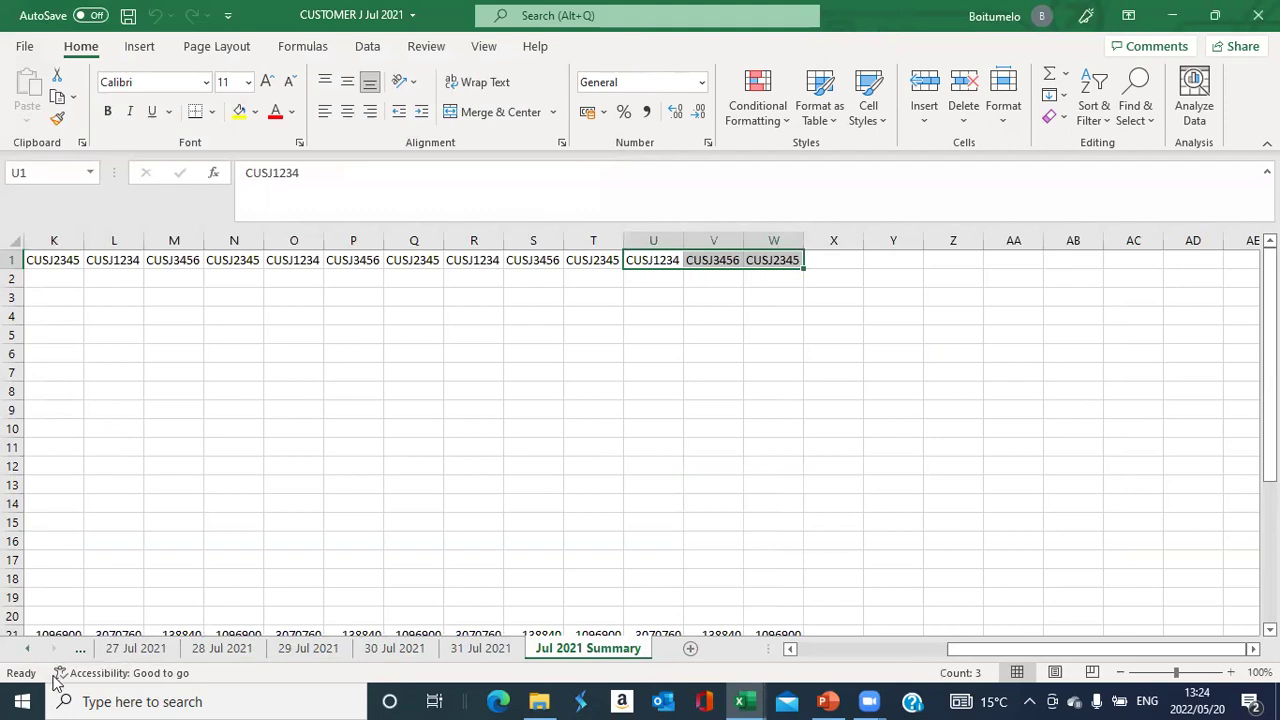
{"action": "left_click", "coordinate": [30, 655]}
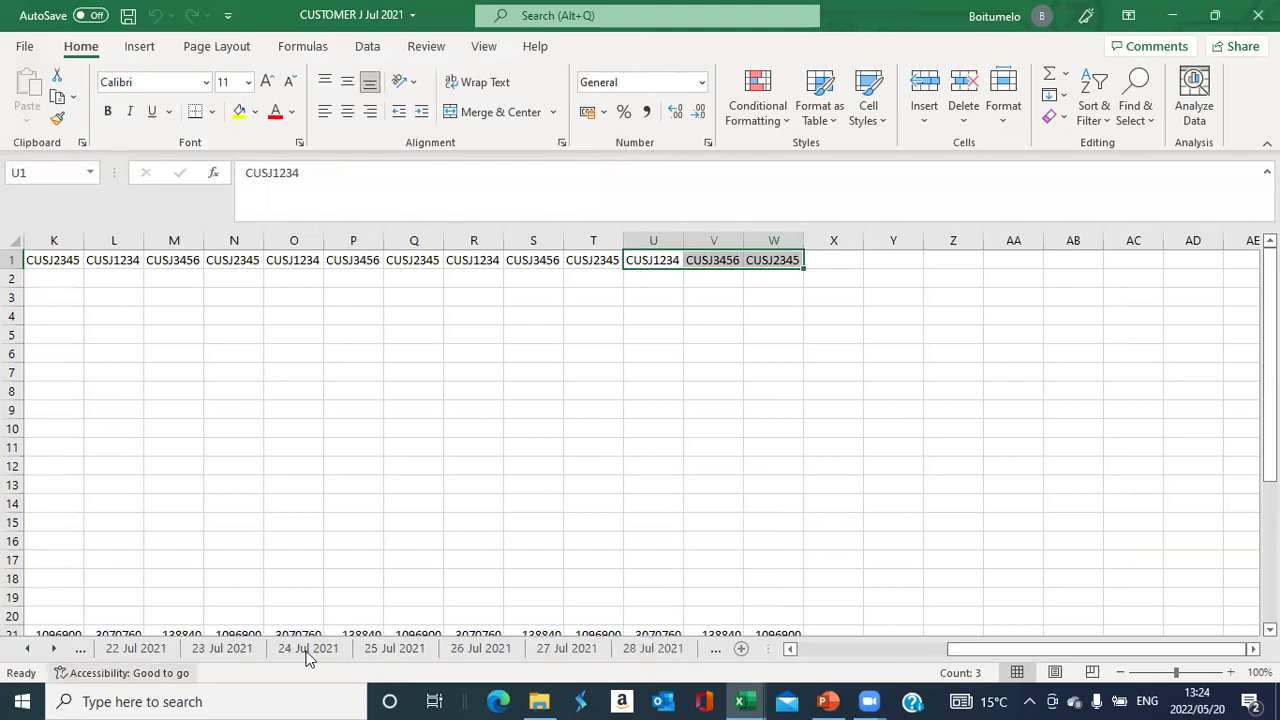
{"action": "left_click", "coordinate": [295, 652]}
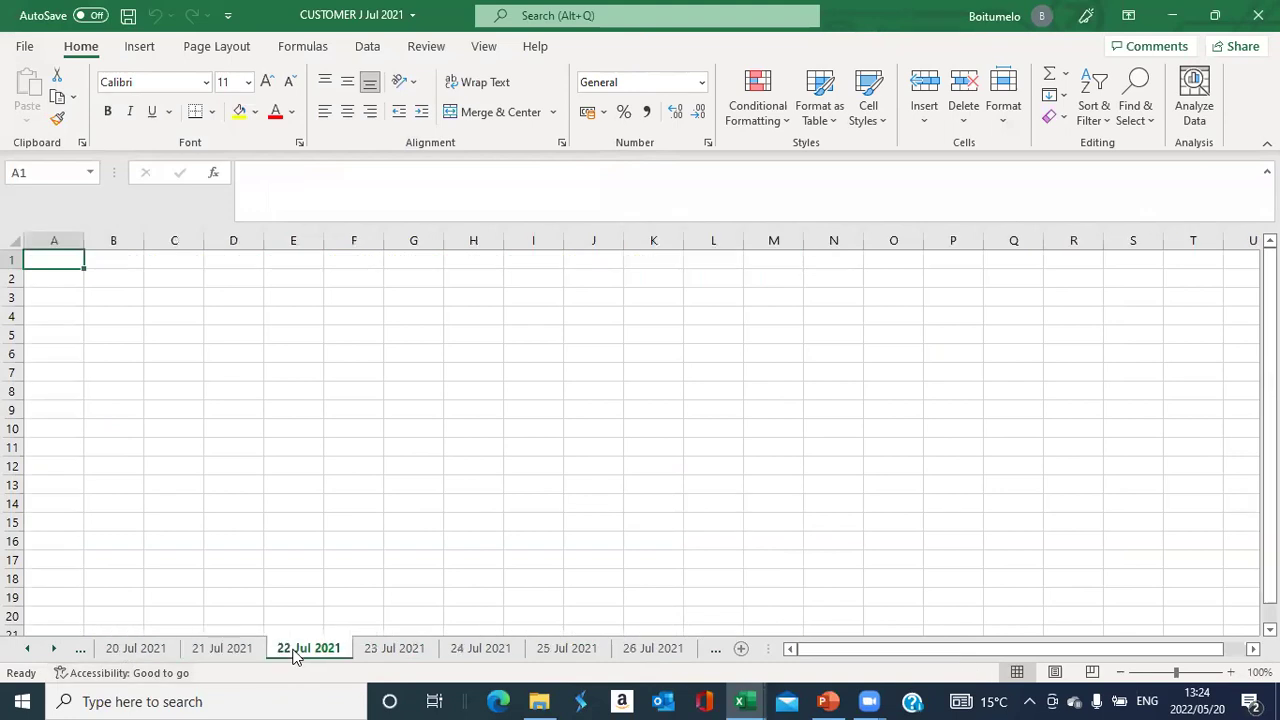
{"action": "left_click", "coordinate": [112, 650]}
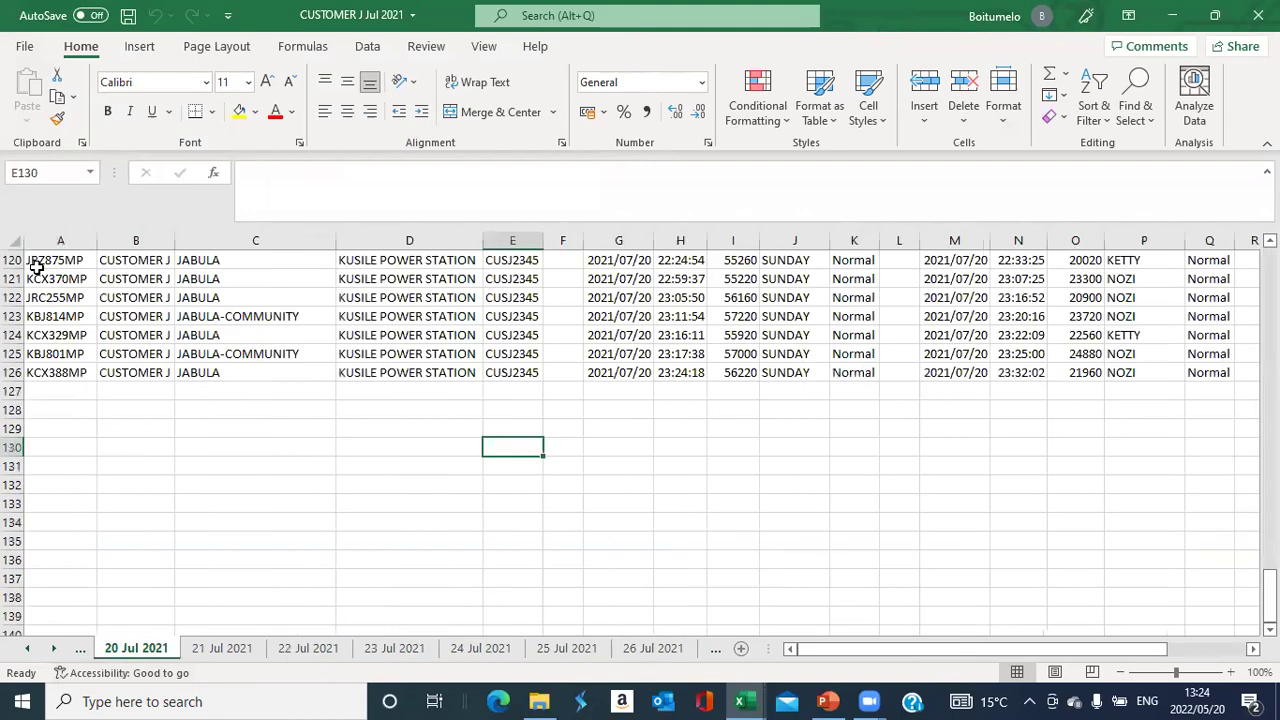
{"action": "left_click_drag", "start_coordinate": [60, 260], "coordinate": [1150, 372]}
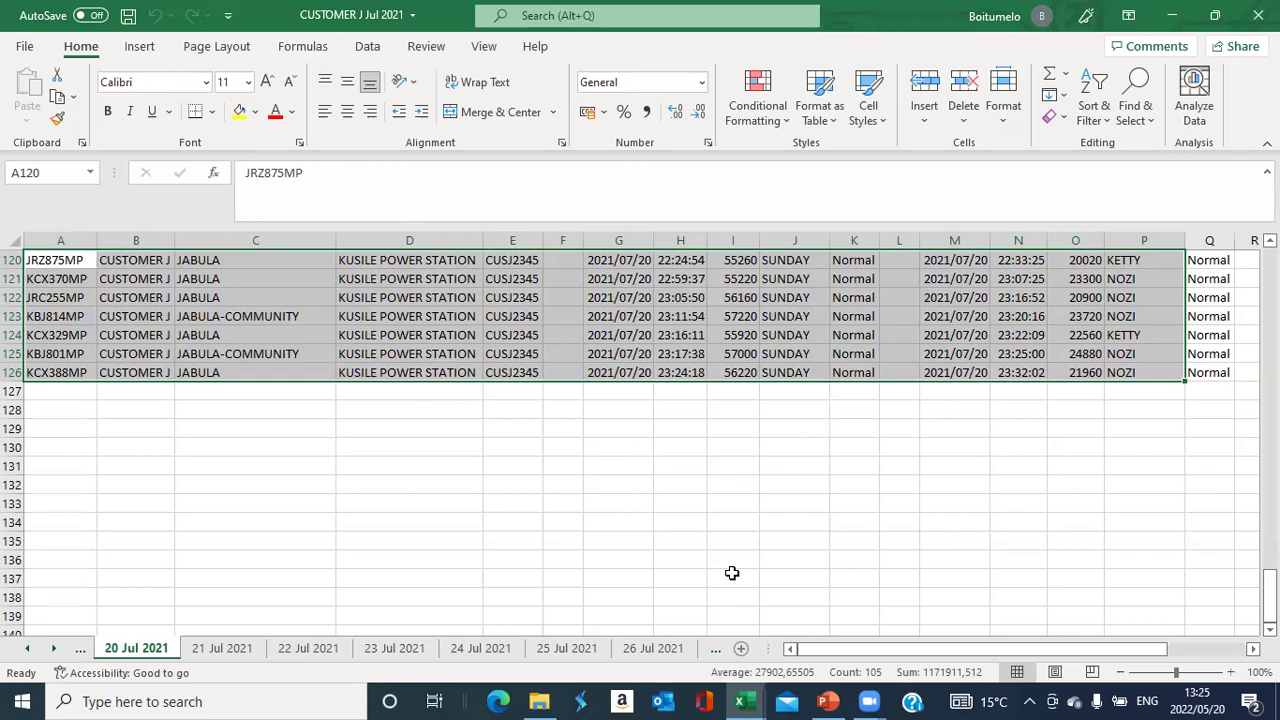
{"action": "left_click", "coordinate": [1258, 15]}
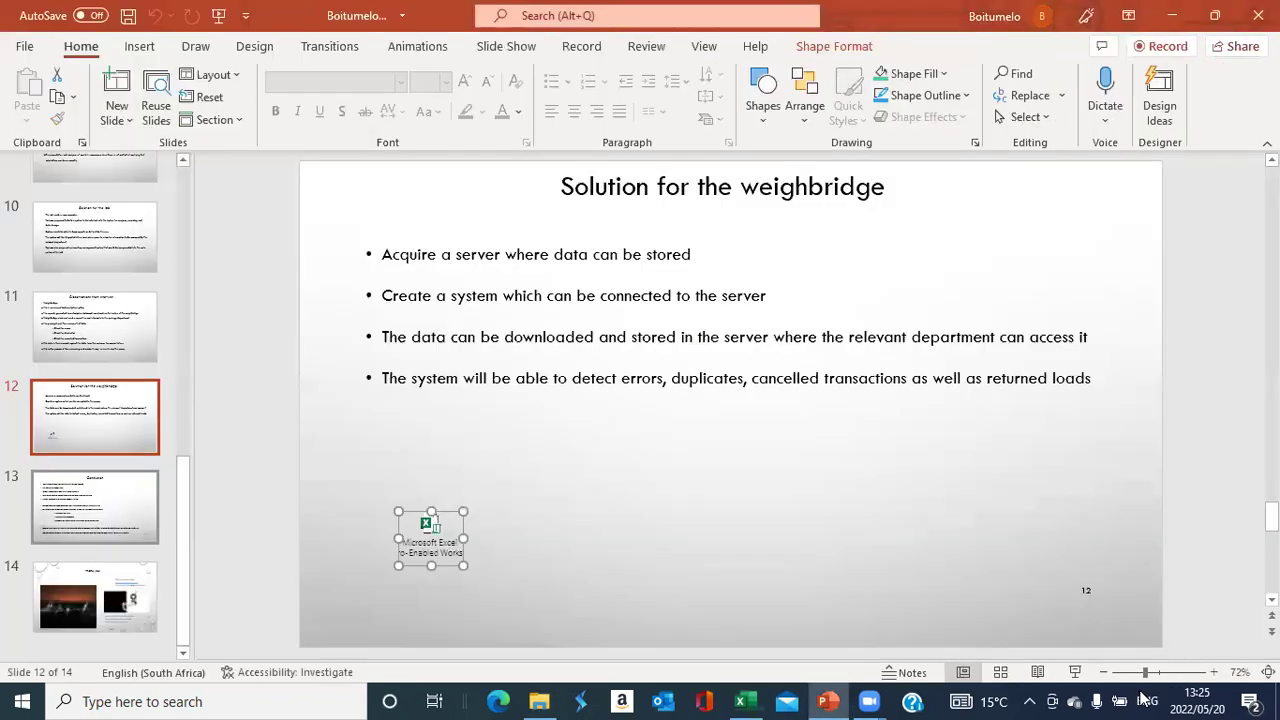
- In the PowerPoint presentation, move back to slide 12 and exit the slide show at its end
{"action": "key", "text": "Down"}
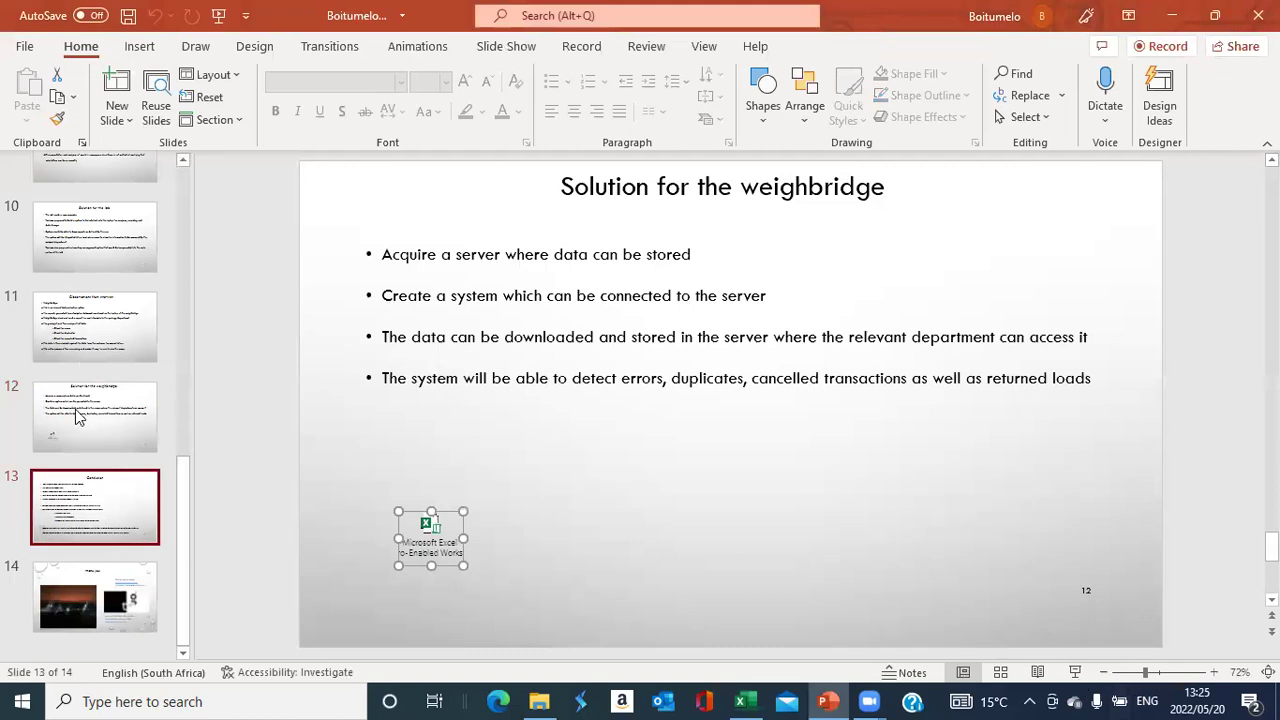
{"action": "key", "text": "Up"}
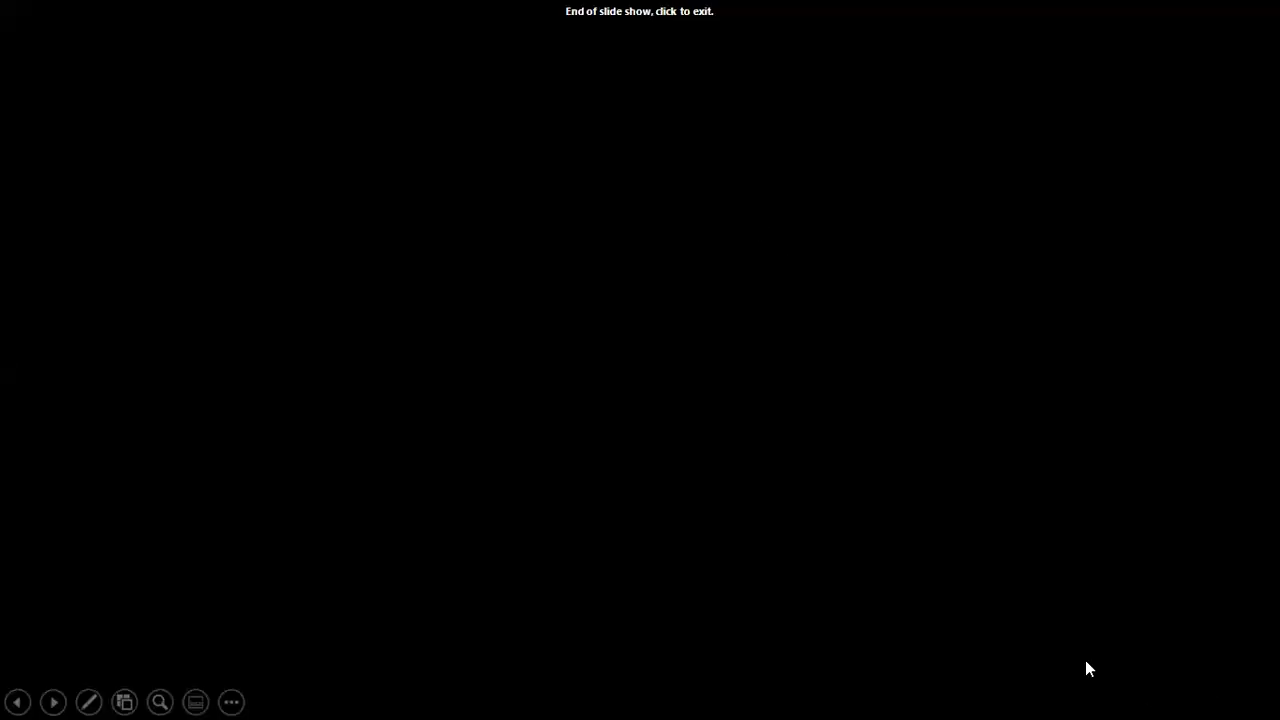
{"action": "left_click", "coordinate": [1108, 668]}
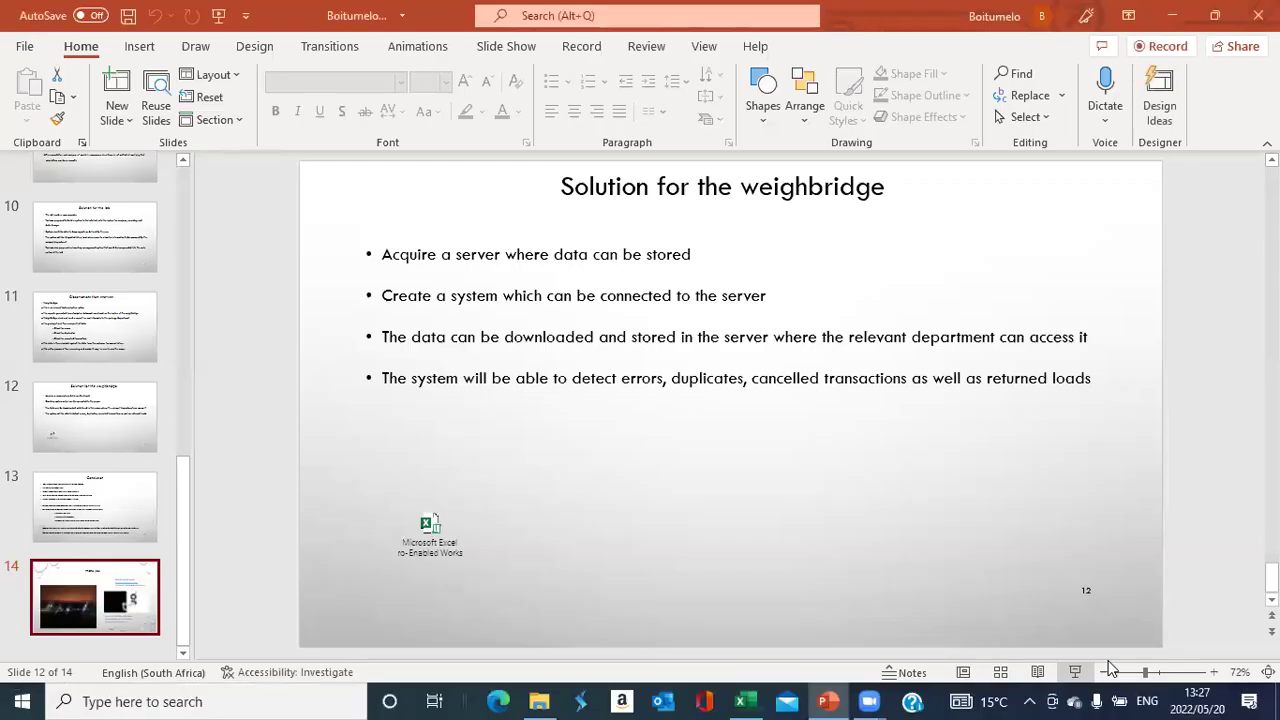